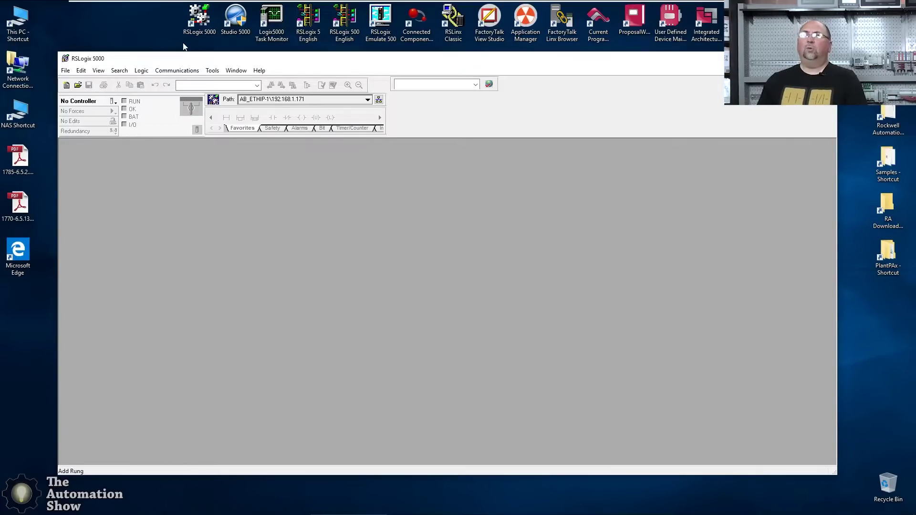
Open the File menu in RSLogix 5000 to start a new project
click(65, 72)
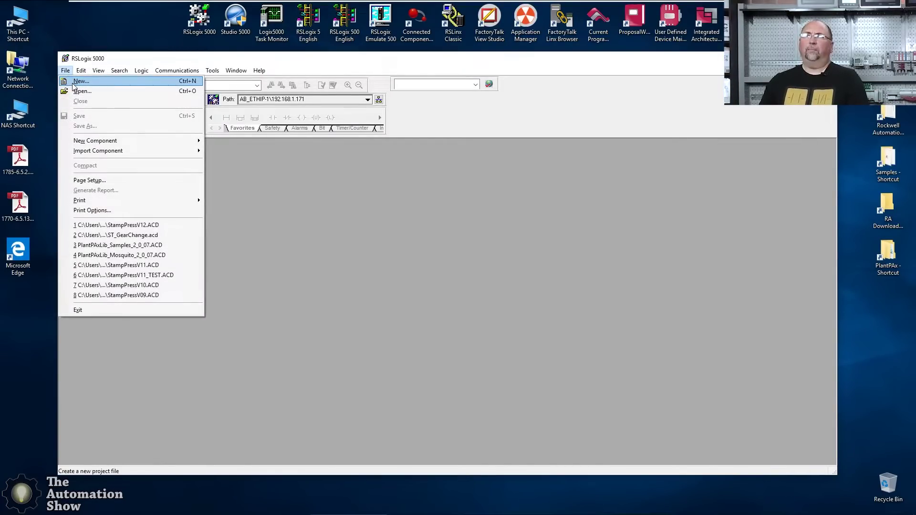
Create a revision 20 1769-L23E-QBFC1 project named CPXL23E_Encoder_HSC
click(75, 84)
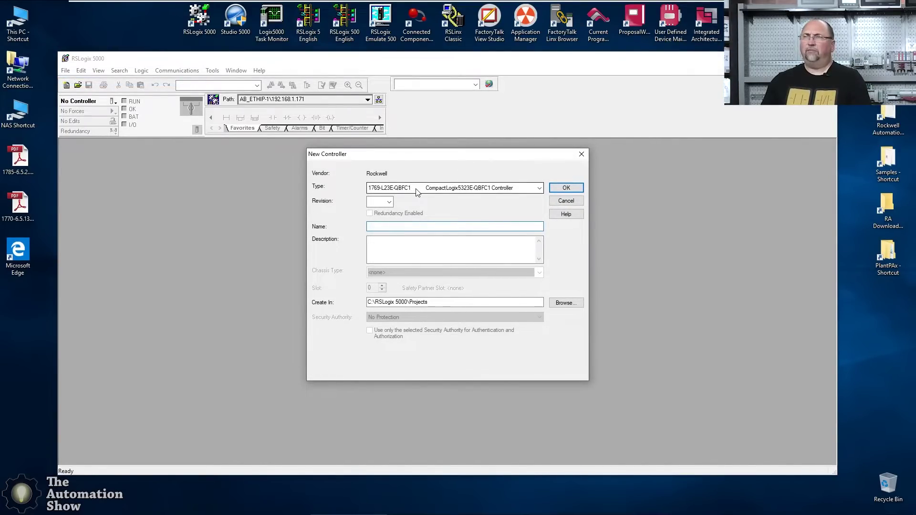
click(391, 201)
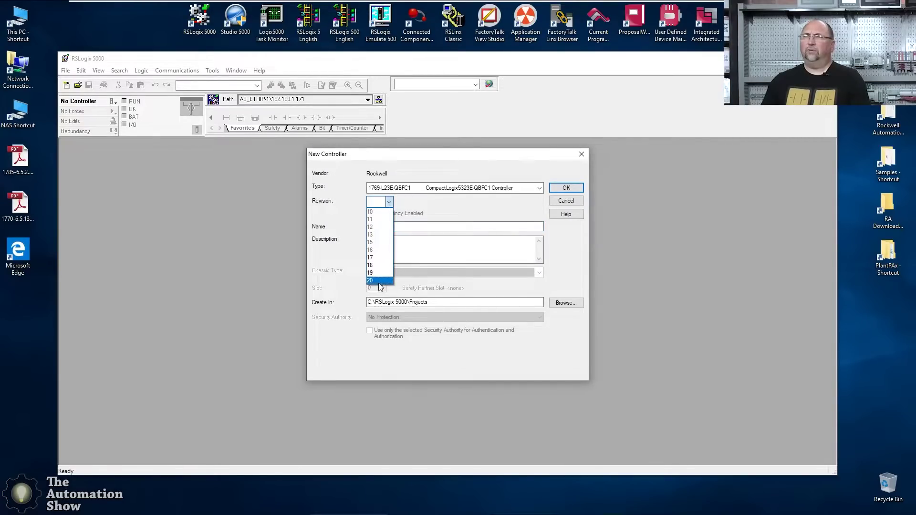
click(381, 285)
click(378, 226)
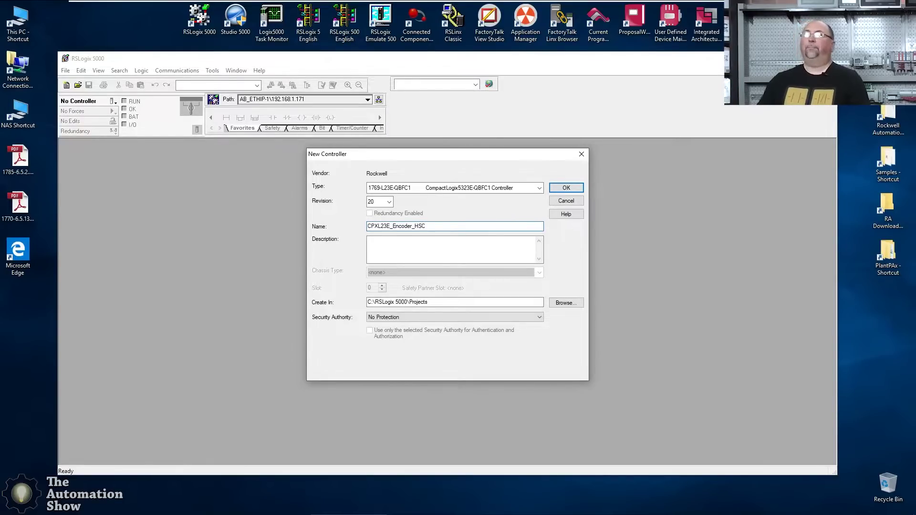
click(566, 187)
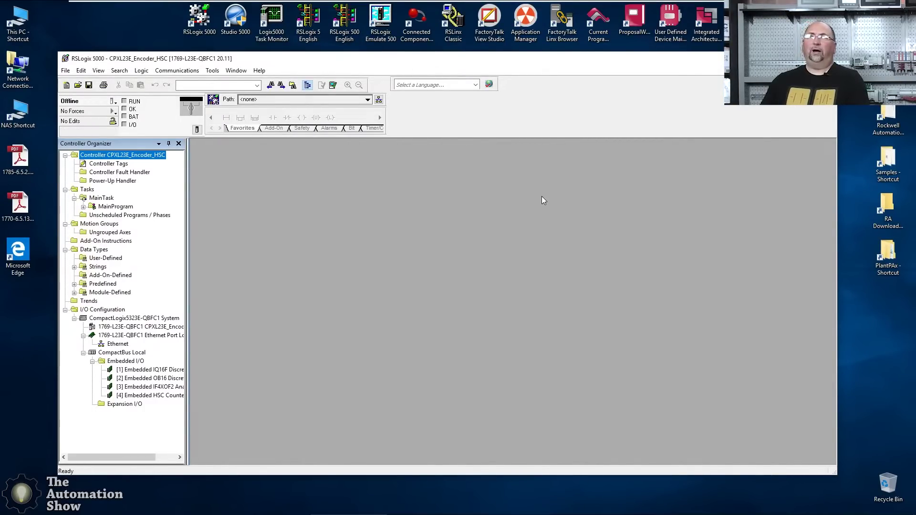
double_click(134, 398)
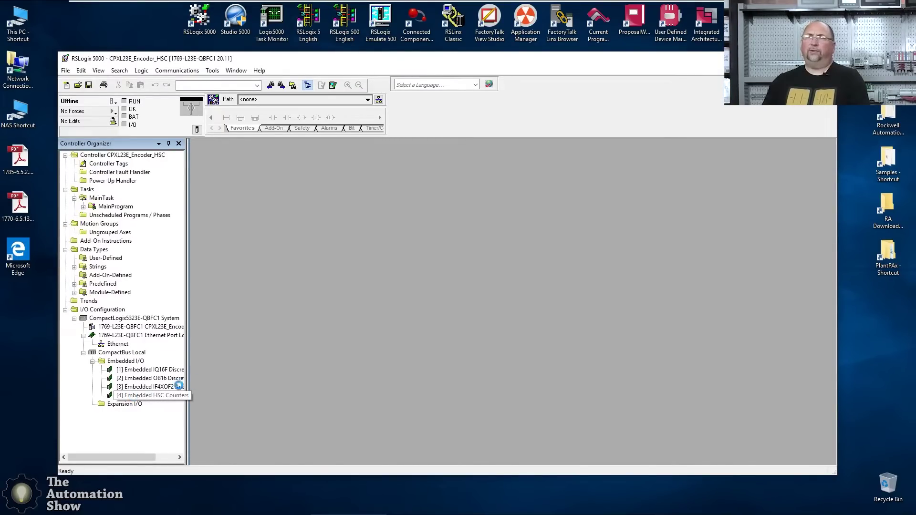
Review the HSC module's Connection and Input Configuration tabs, keeping two counters, then view Counter Configuration
double_click(302, 148)
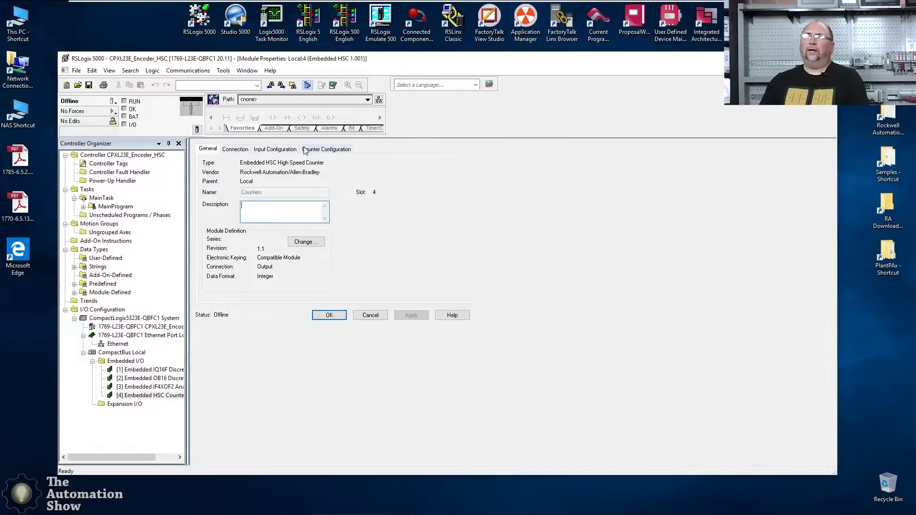
click(242, 151)
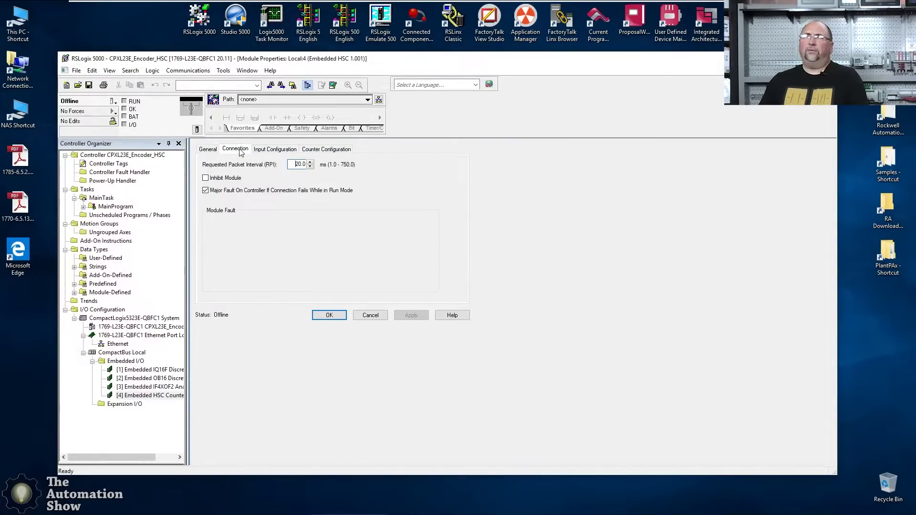
click(270, 151)
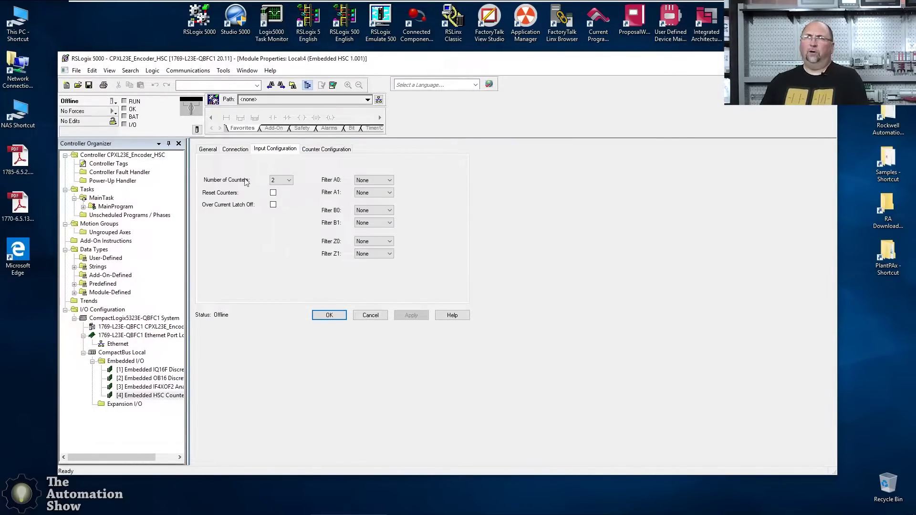
click(290, 180)
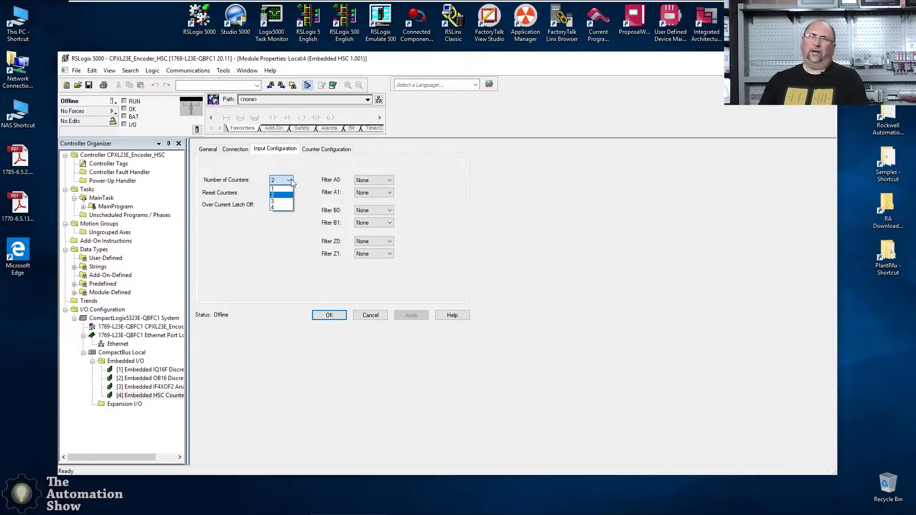
click(291, 180)
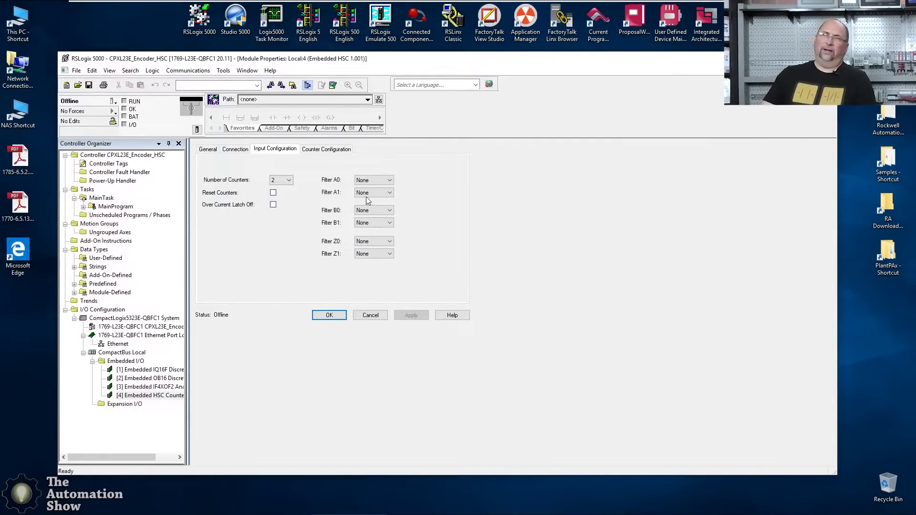
click(319, 150)
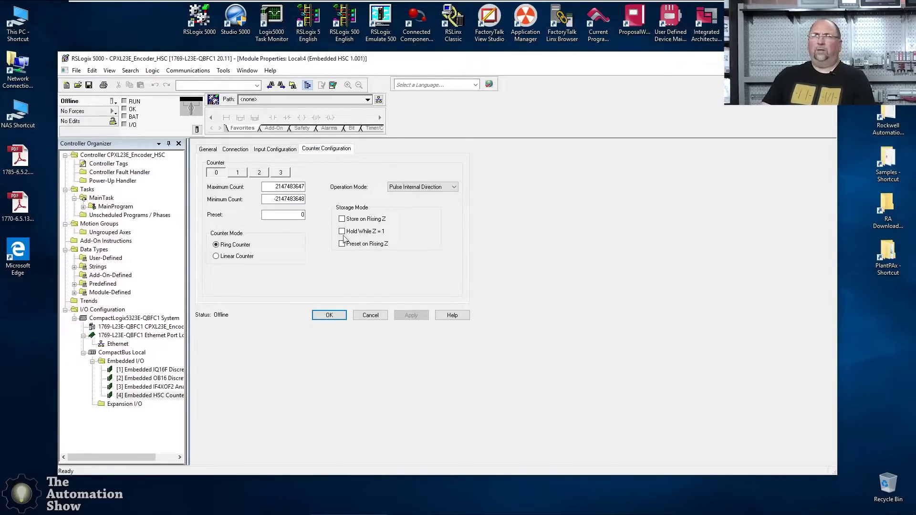
Set counter 0's operation mode to Encoder X1, apply it, and close the properties
click(447, 189)
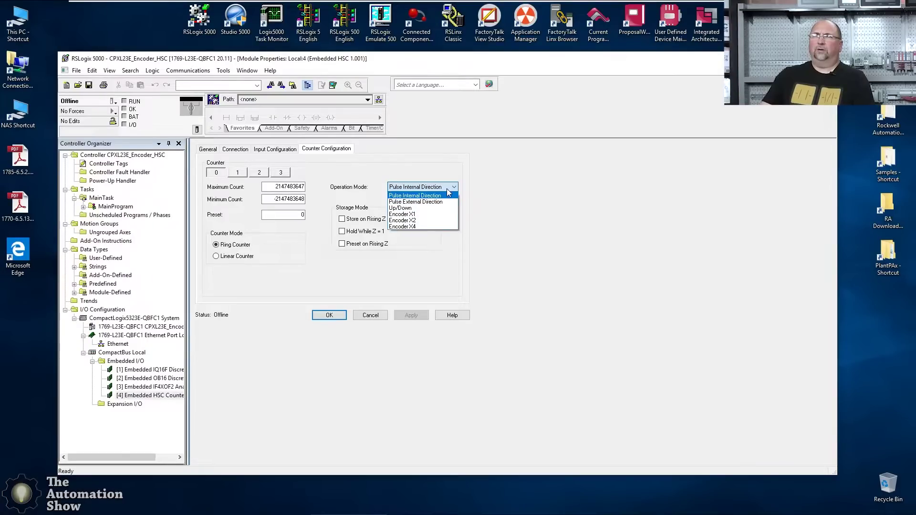
click(424, 215)
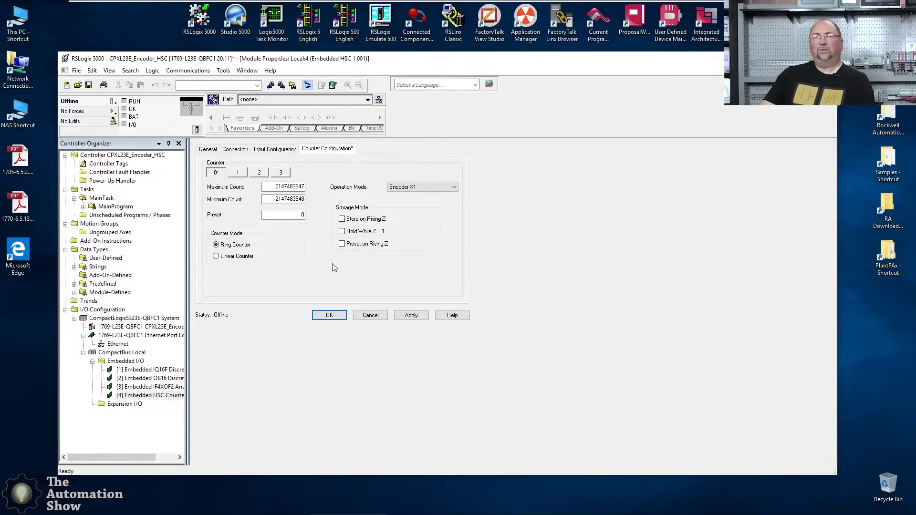
click(411, 316)
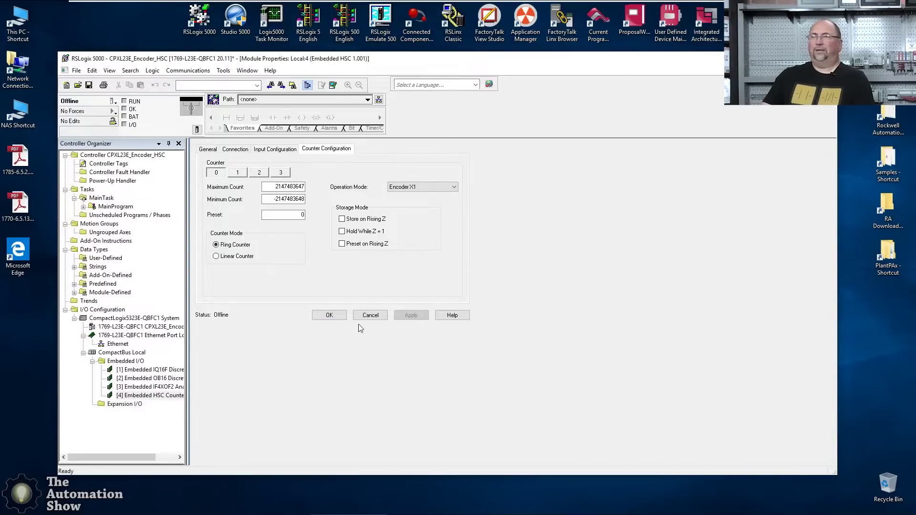
click(338, 315)
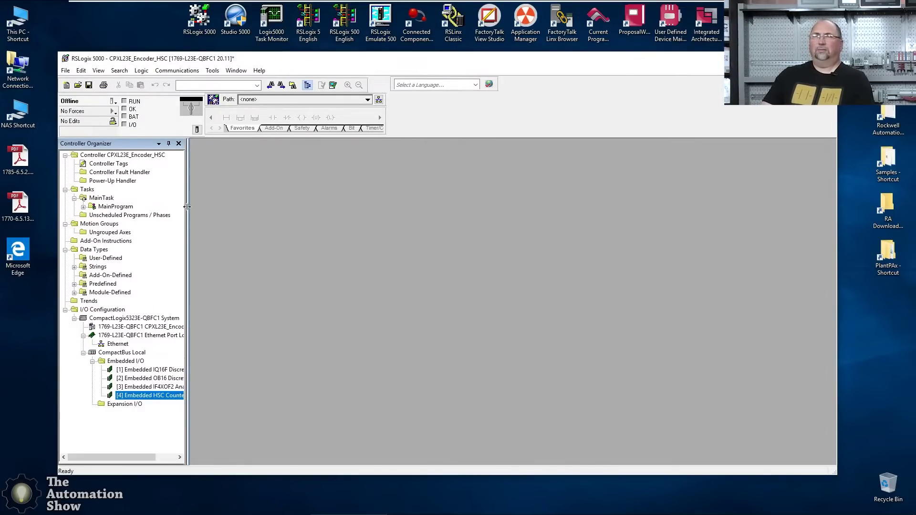
In Who Active, browse AB_ETHIP-1 to the controller at 192.168.1.168 and its backplane
click(177, 71)
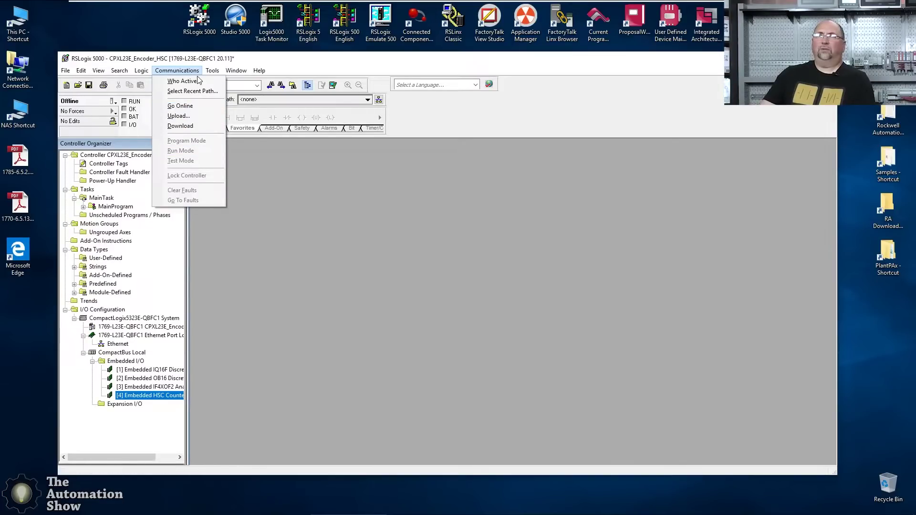
click(182, 81)
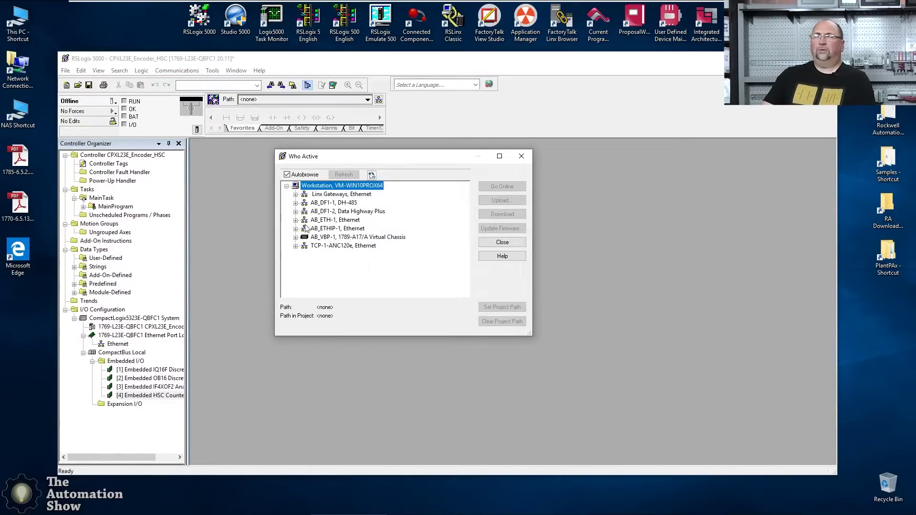
click(295, 229)
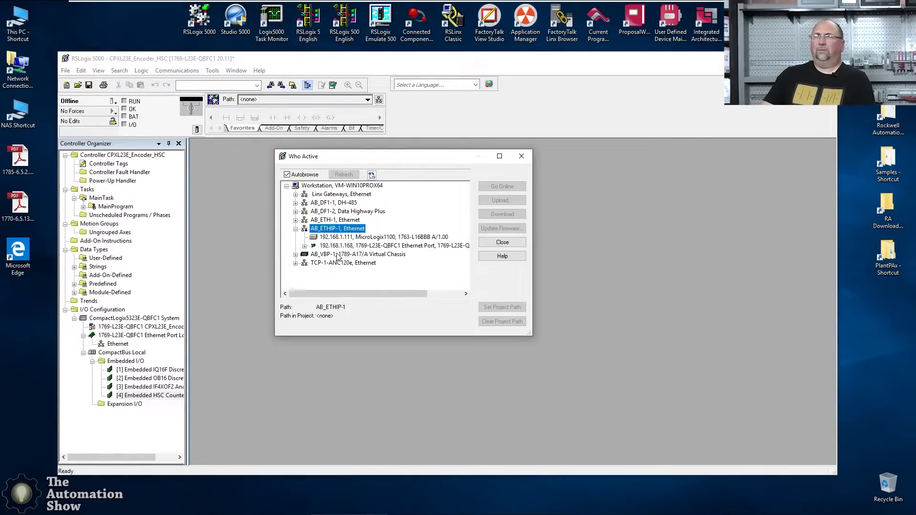
double_click(312, 246)
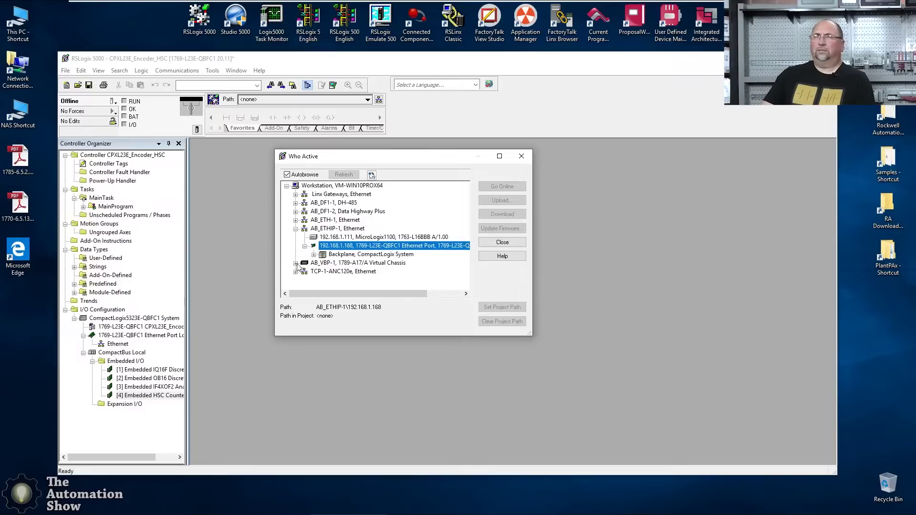
double_click(335, 255)
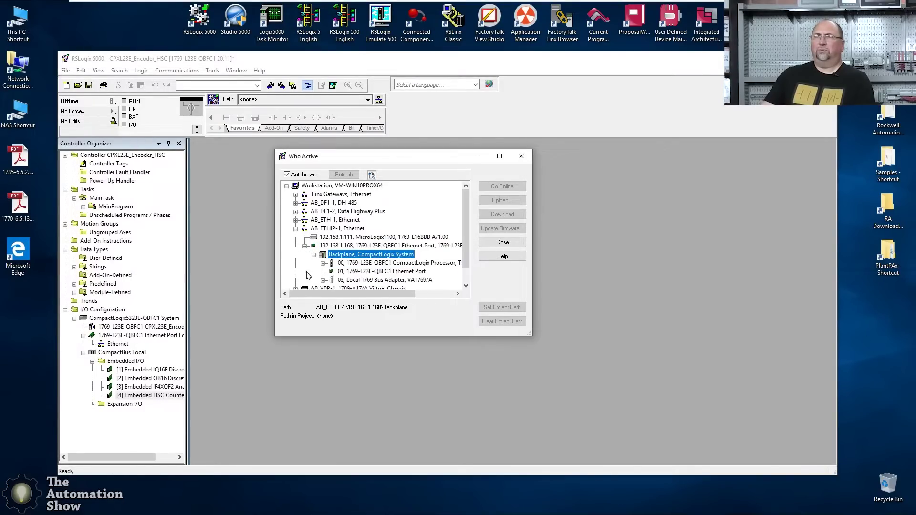
Select the CompactLogix processor, download the project despite warnings, and return to Remote Run
click(366, 263)
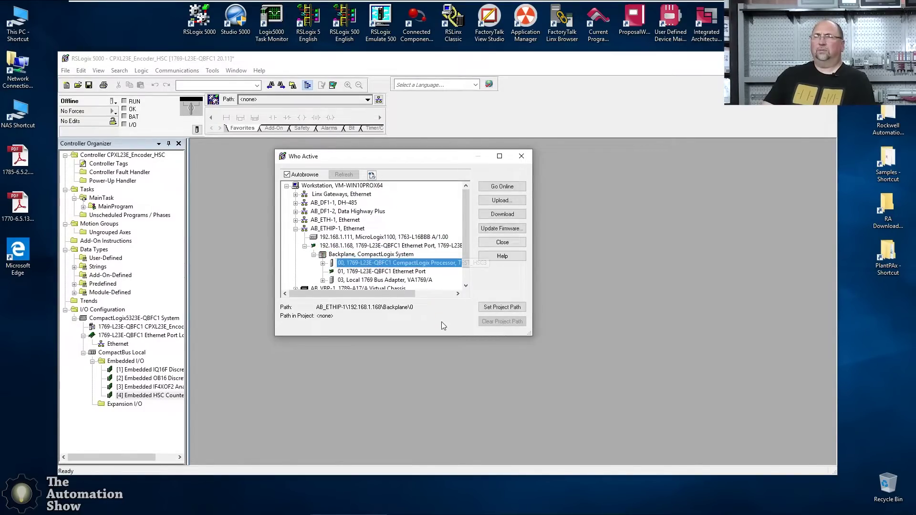
click(504, 215)
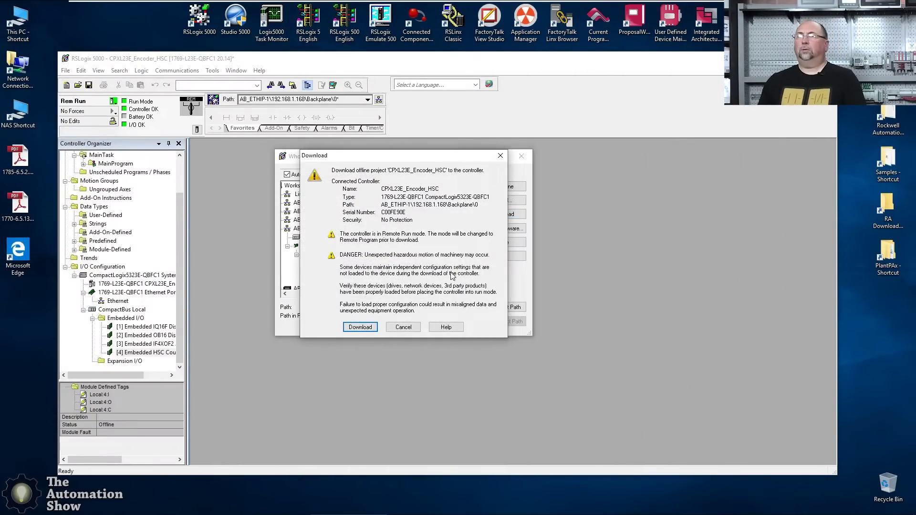
click(358, 328)
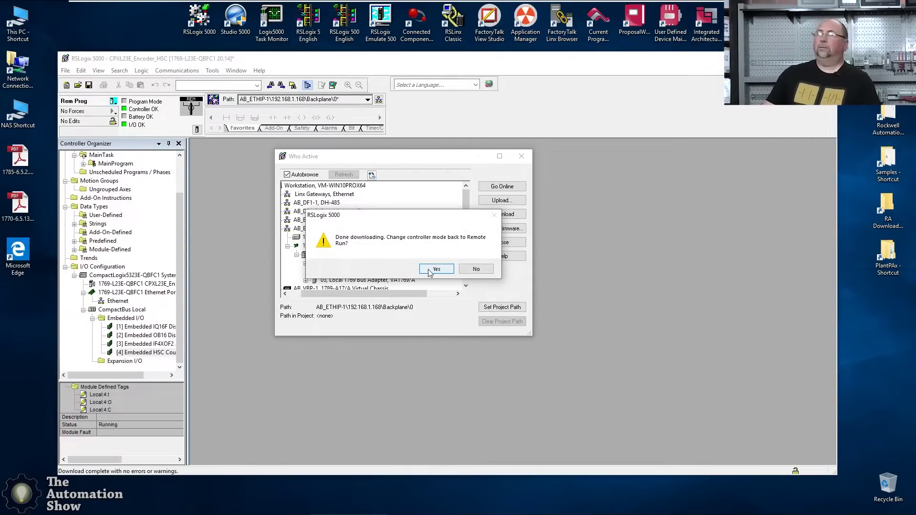
click(432, 270)
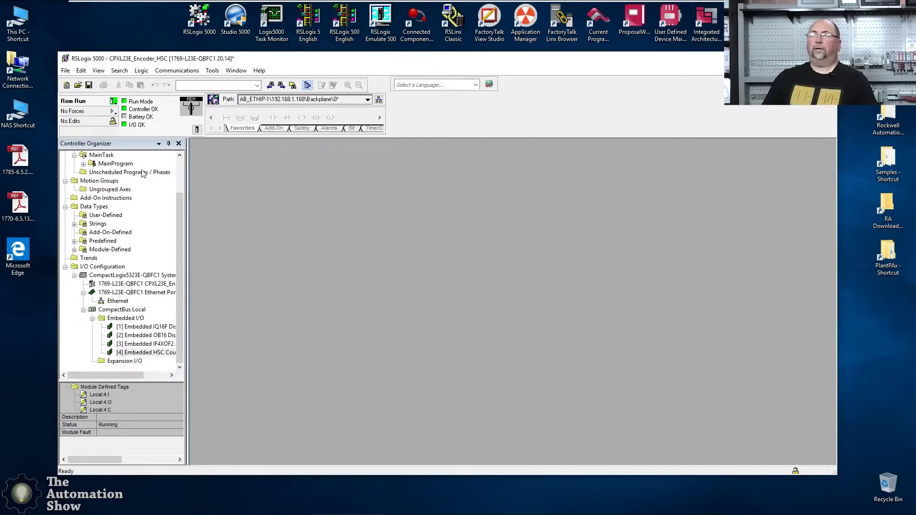
Monitor Controller Tags, inspecting Local:4:I.Ctr0CurrentCount before collapsing Local:4:I
scroll(179, 162, up, 2)
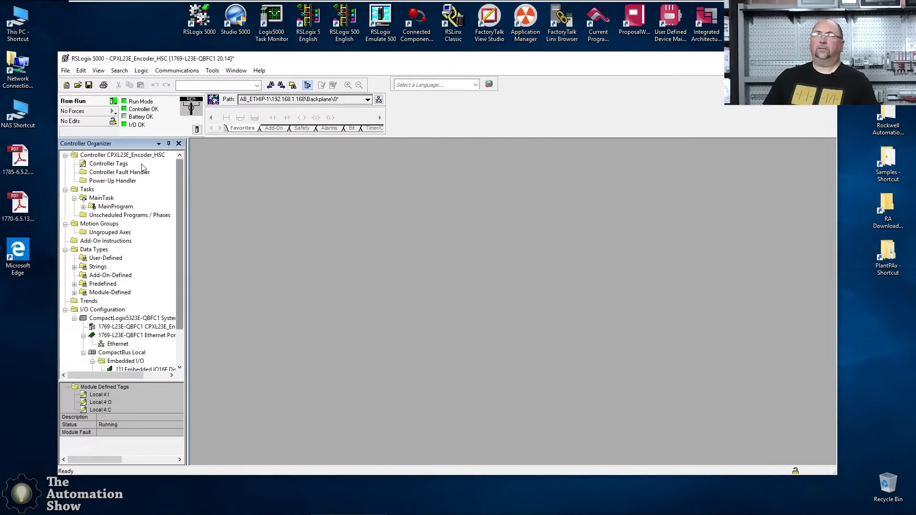
double_click(110, 164)
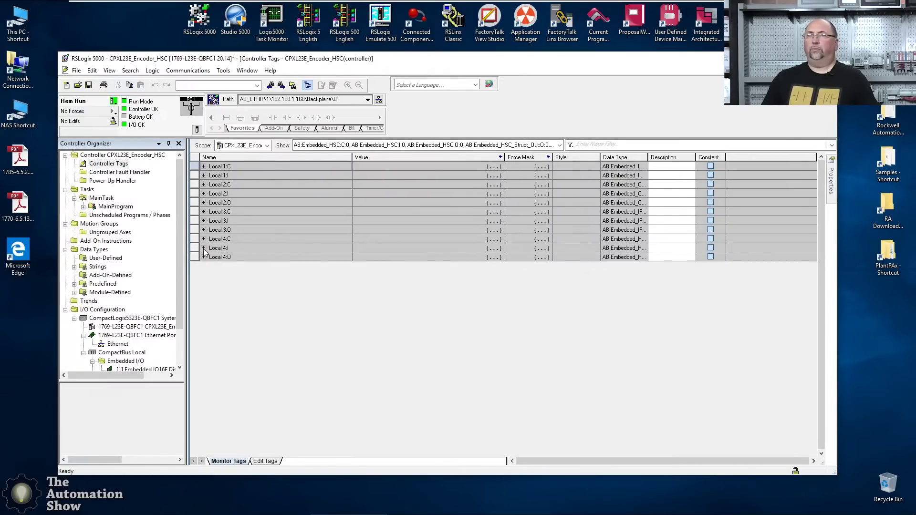
click(204, 248)
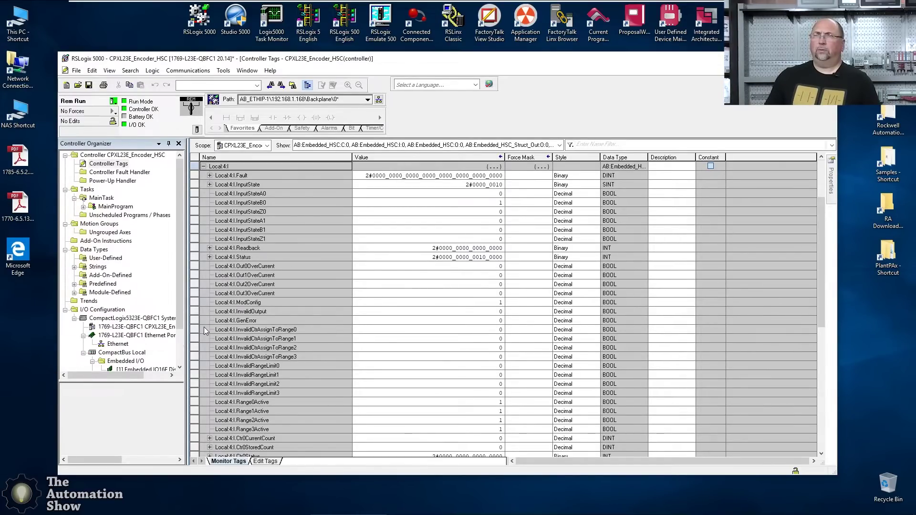
scroll(204, 328, down, 1)
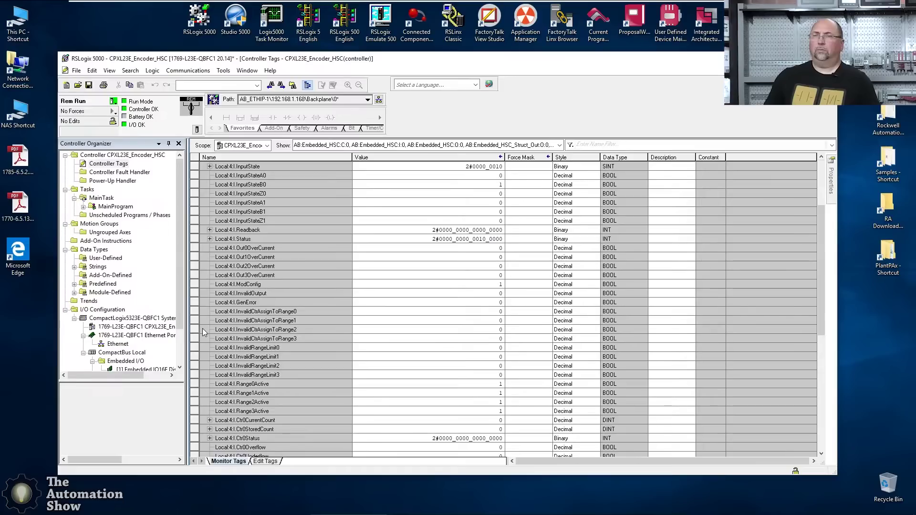
scroll(202, 328, down, 1)
click(197, 402)
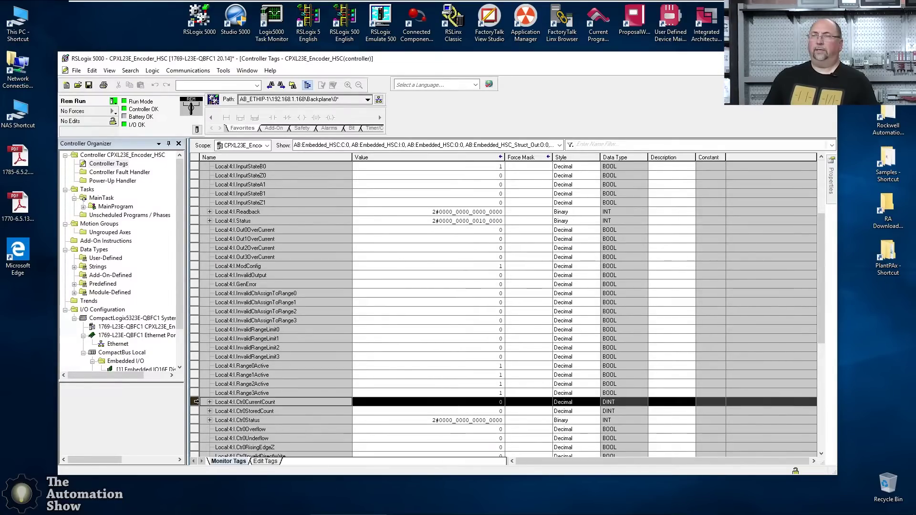
scroll(279, 371, down, 5)
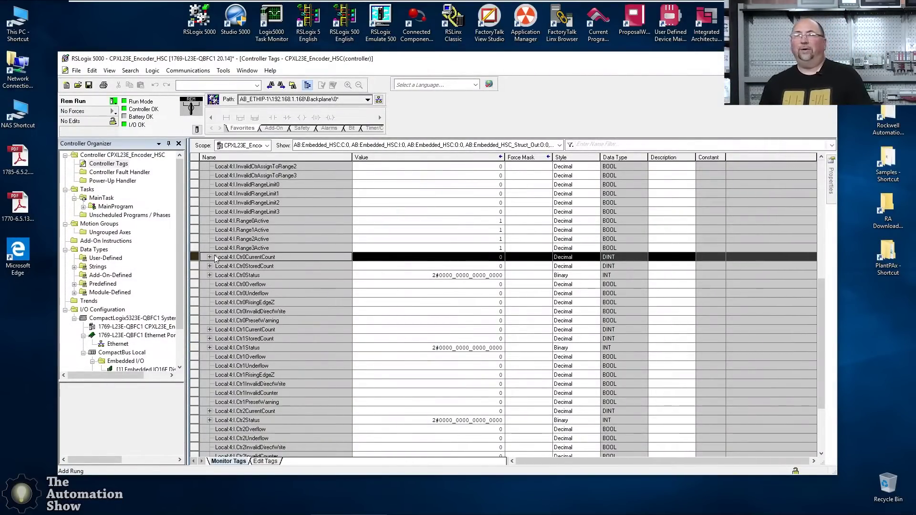
scroll(248, 257, up, 2)
scroll(247, 253, up, 7)
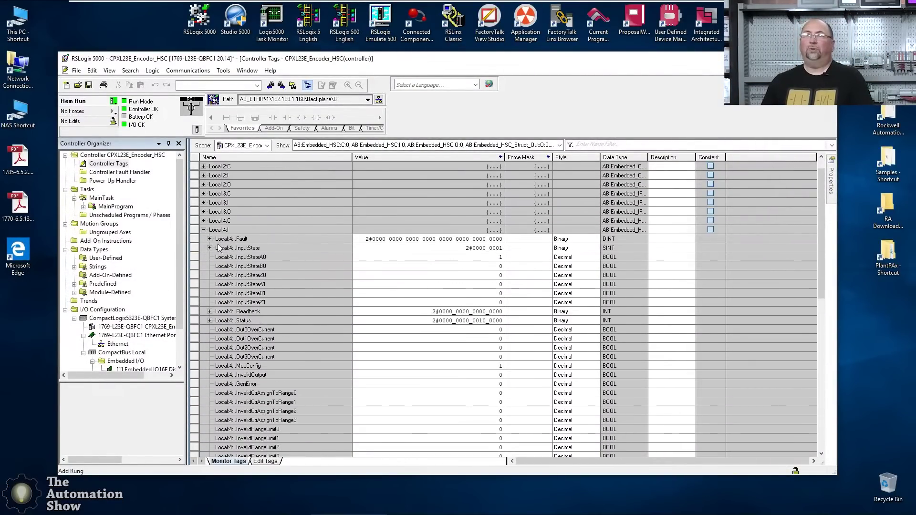
click(204, 231)
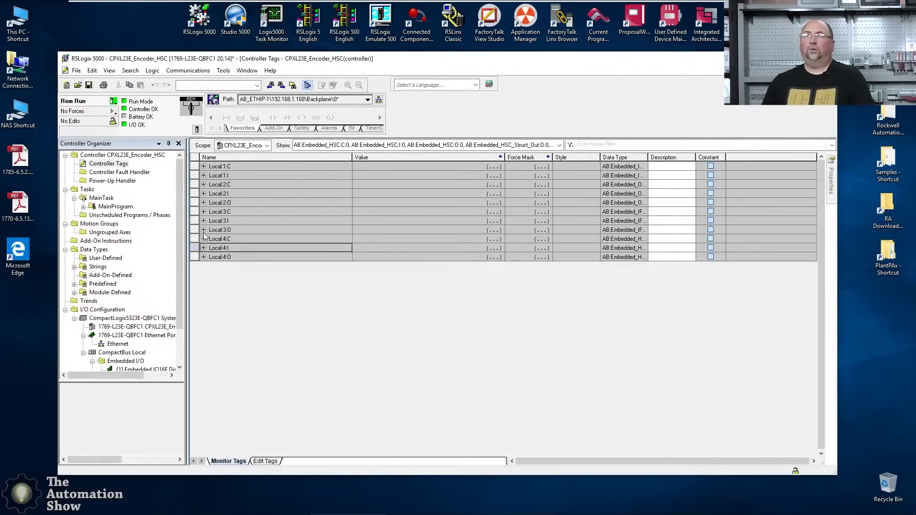
Enable counter 0 by writing 1 to Local:4:O.Ctr0En
click(204, 257)
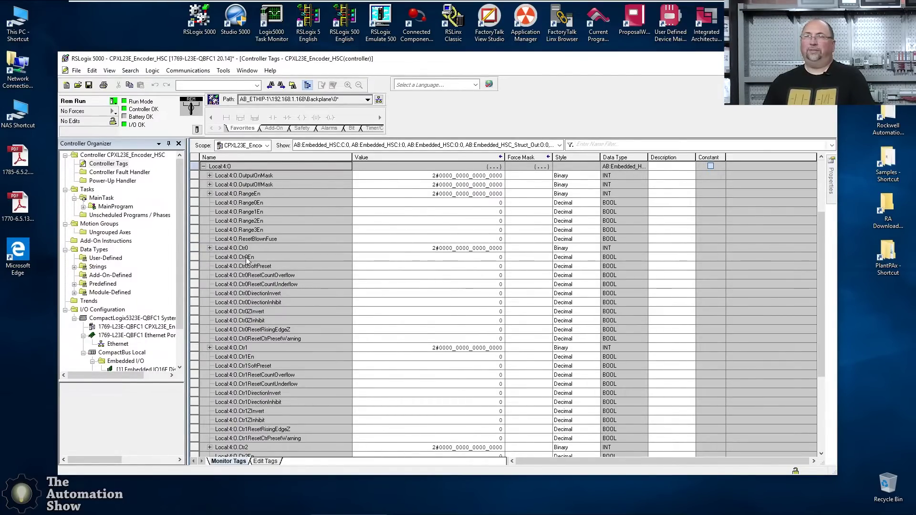
click(386, 259)
text(1)
key(Return)
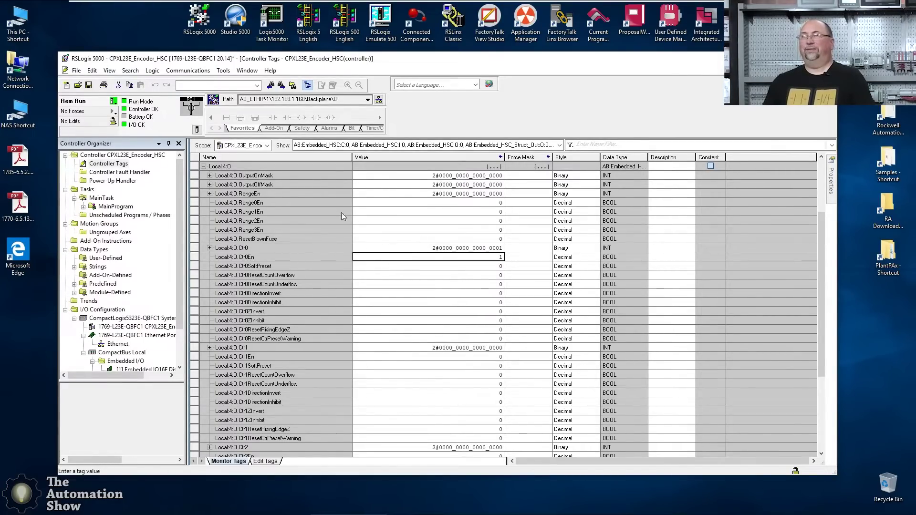
Collapse Local:4:O, briefly check Local:2:I, and expand the Local:4:I counter inputs
scroll(214, 231, up, 1)
scroll(214, 231, up, 1)
click(204, 203)
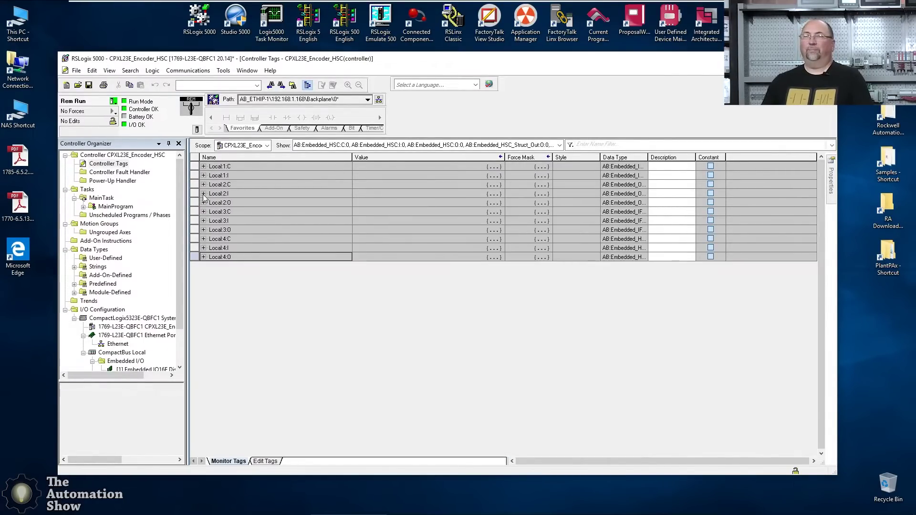
click(204, 193)
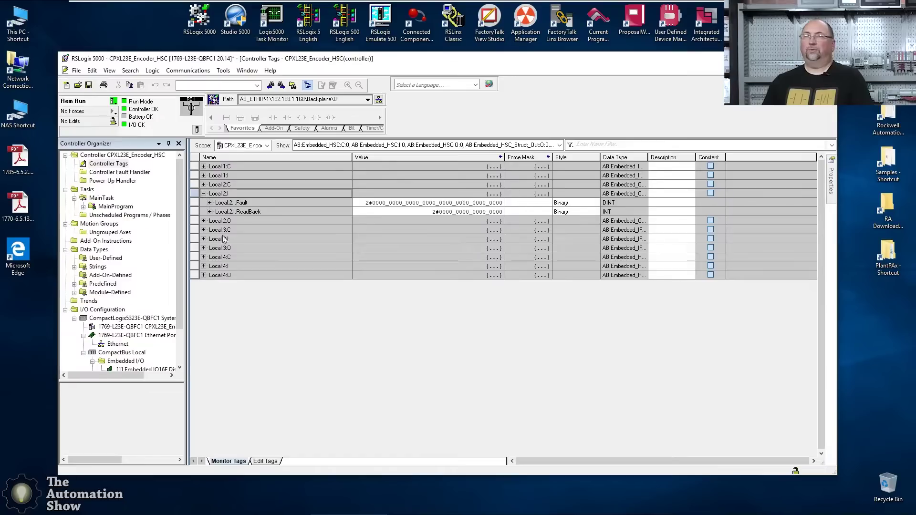
click(204, 193)
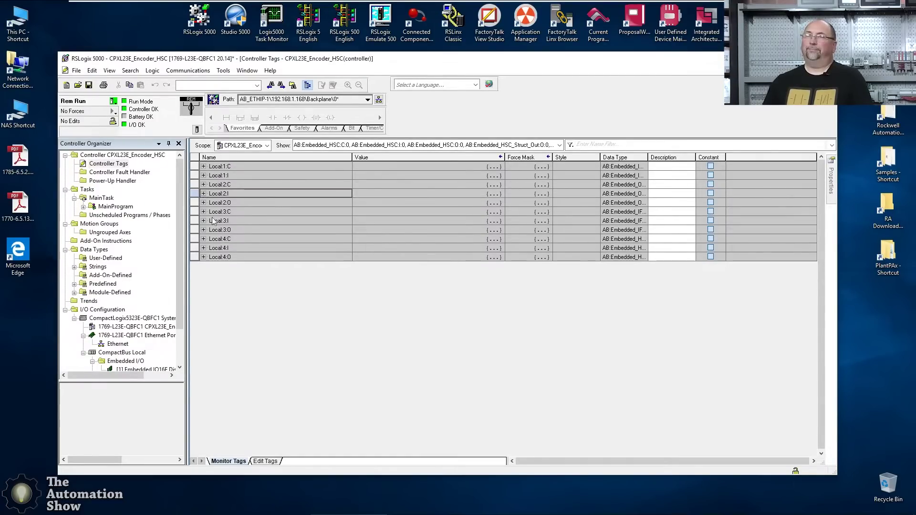
click(204, 248)
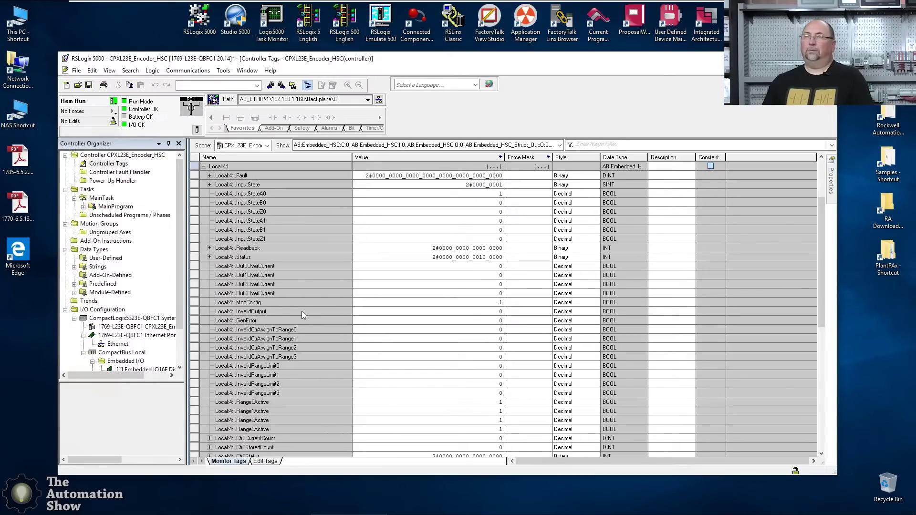
scroll(291, 298, down, 2)
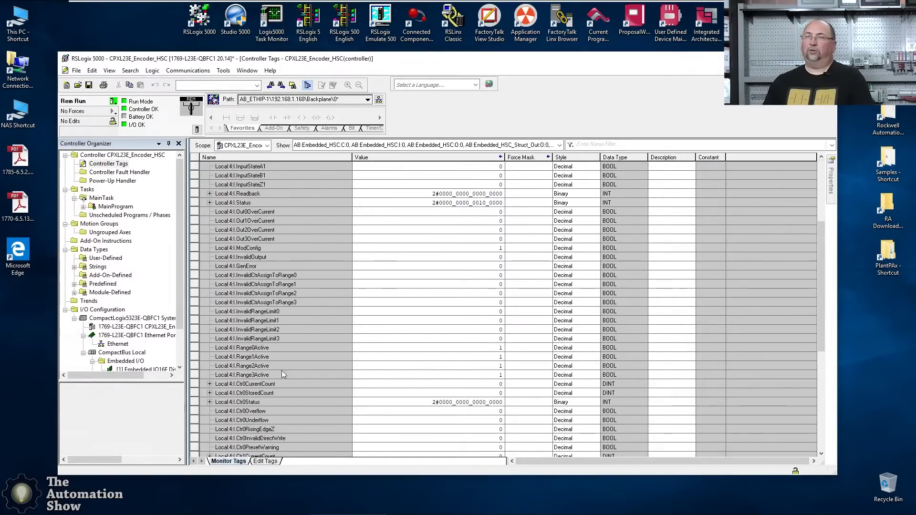
click(199, 383)
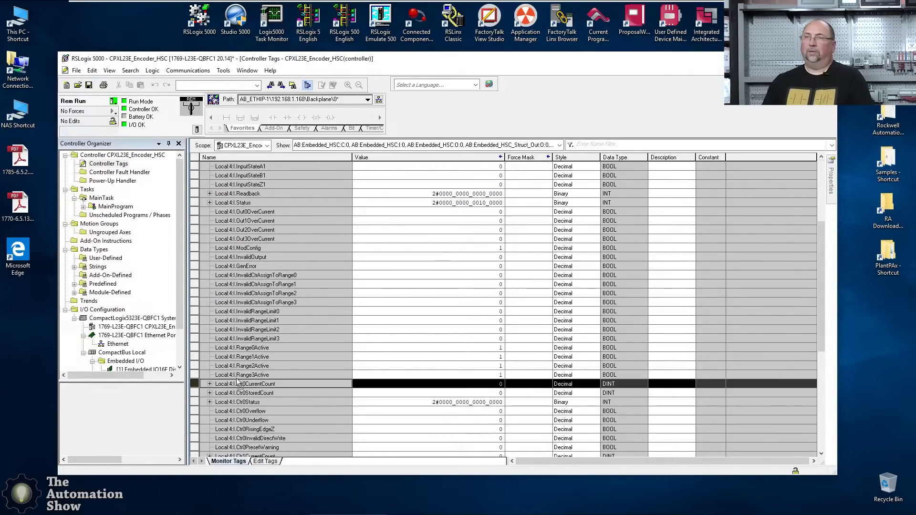
scroll(377, 256, down, 6)
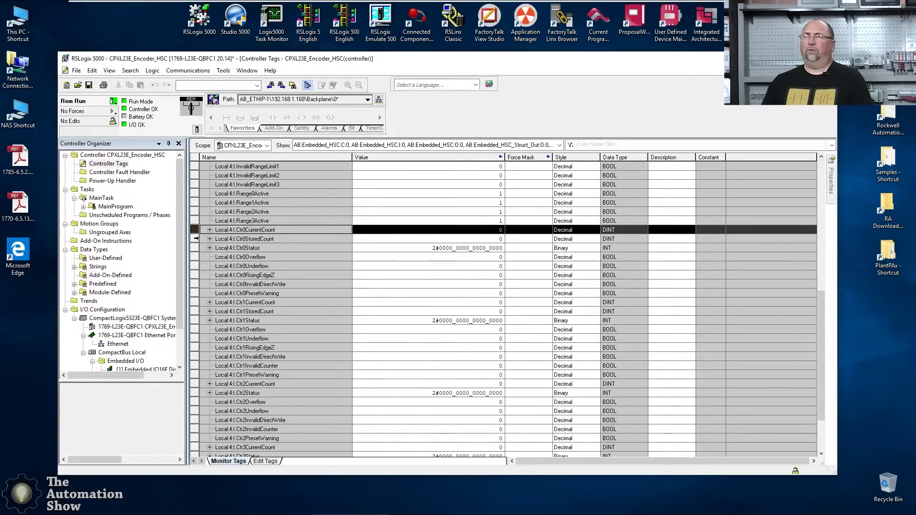
click(417, 240)
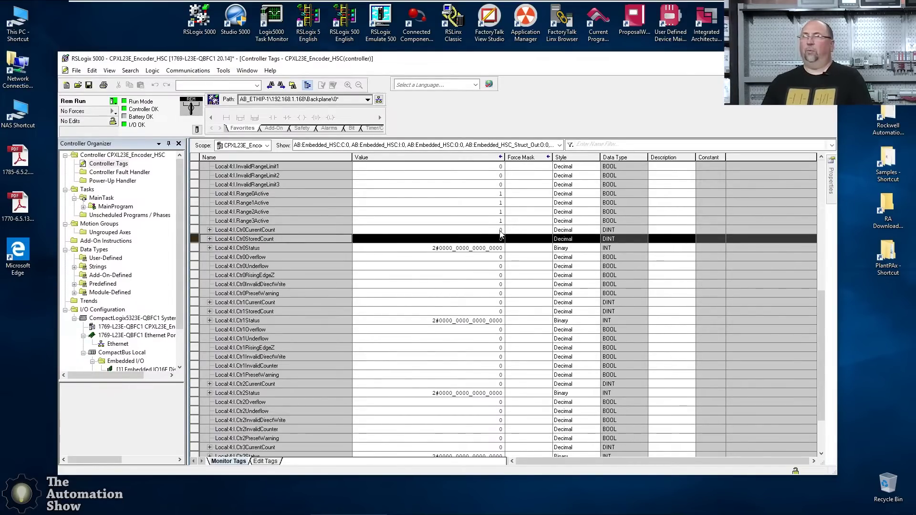